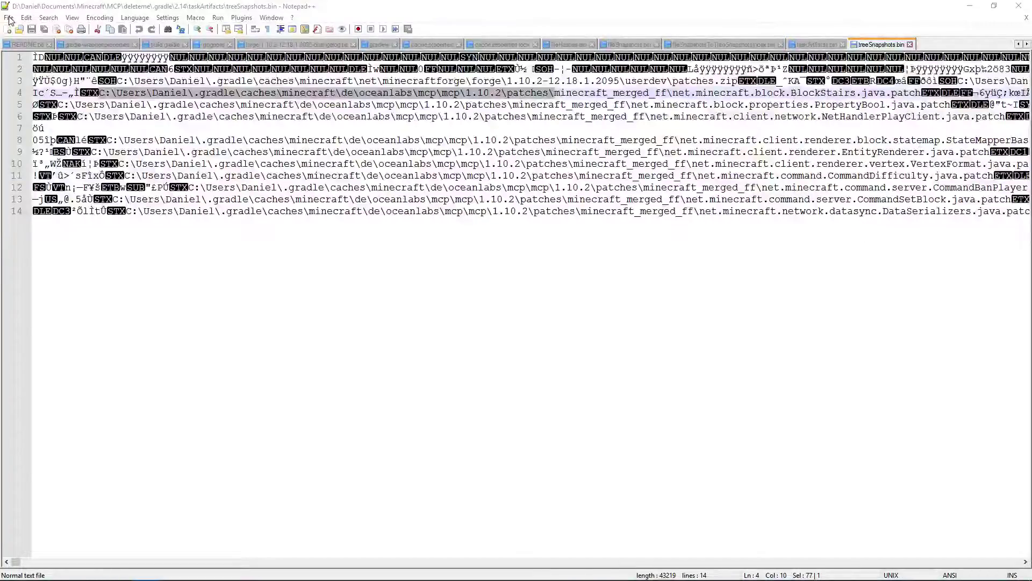
# Close all open files in Notepad++ and exit the editor.
pyautogui.click(9, 18)
pyautogui.click(57, 163)
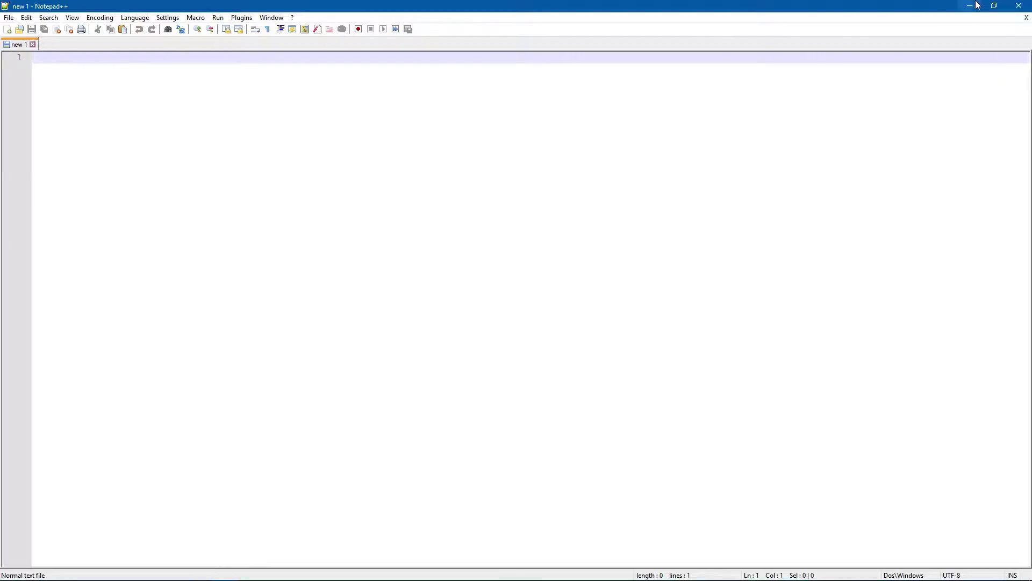
pyautogui.click(1018, 5)
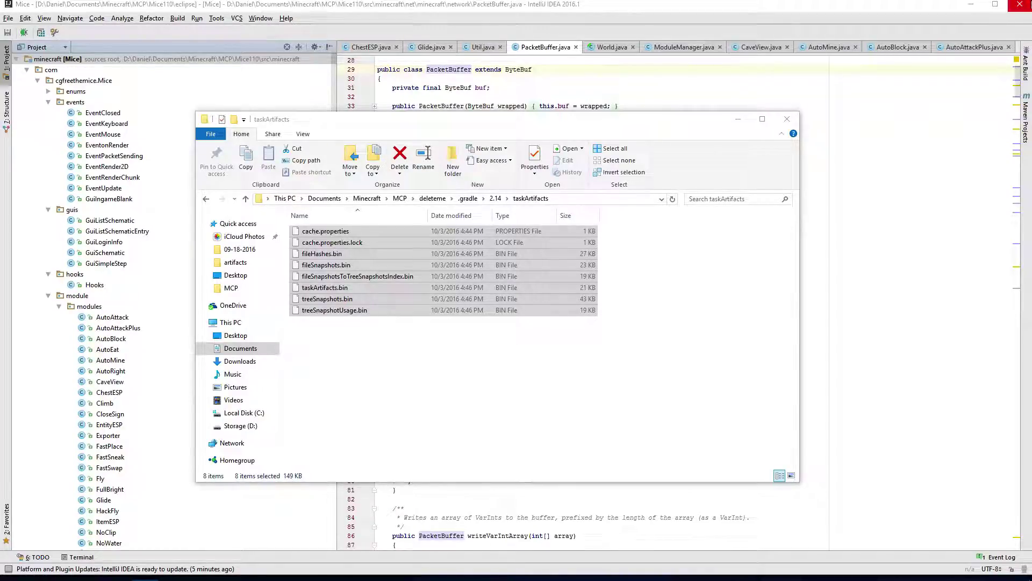
# Close both IntelliJ project windows and select the files in the 7-Zip archive window.
pyautogui.click(1020, 5)
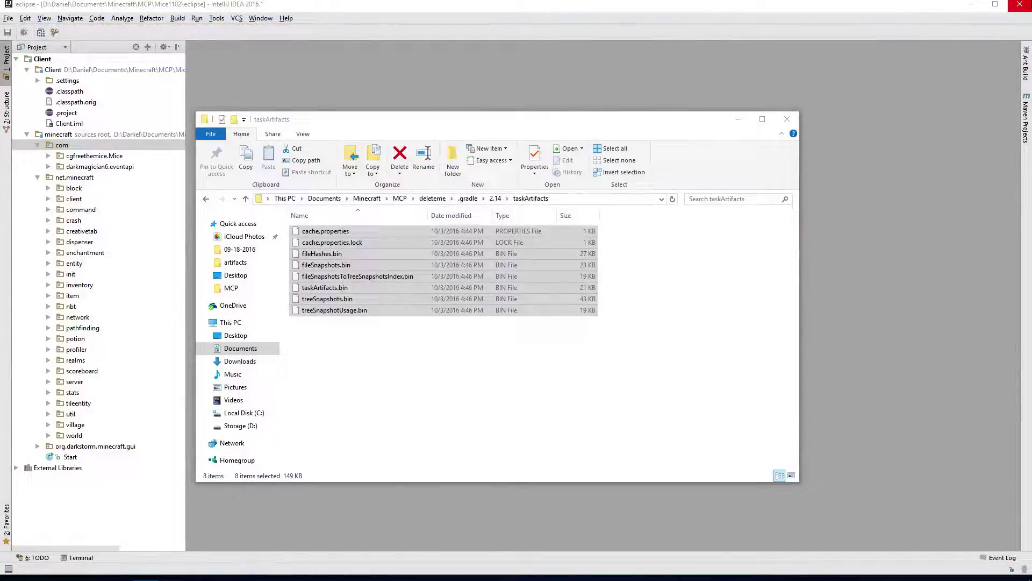
pyautogui.click(1020, 5)
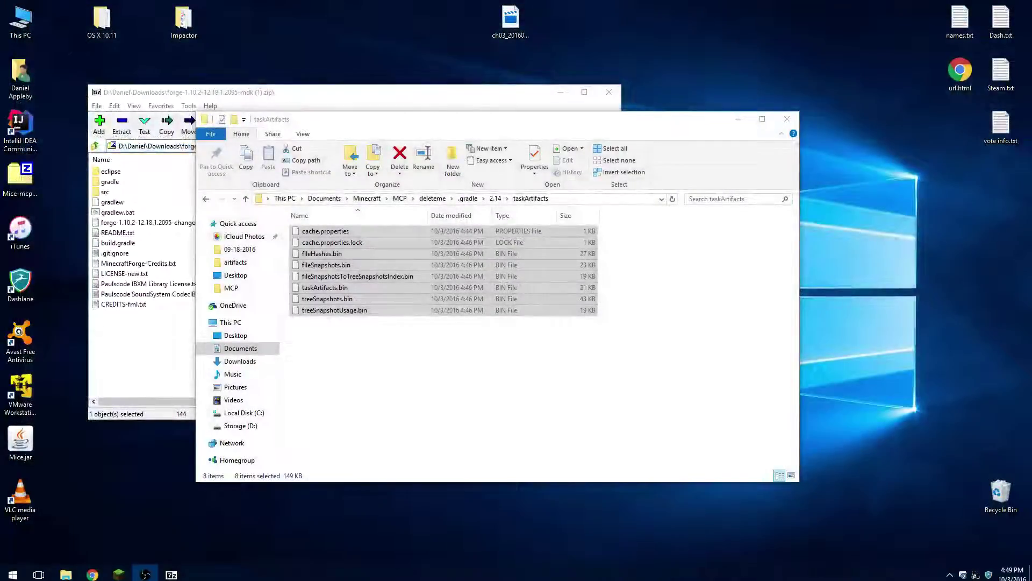
pyautogui.click(161, 364)
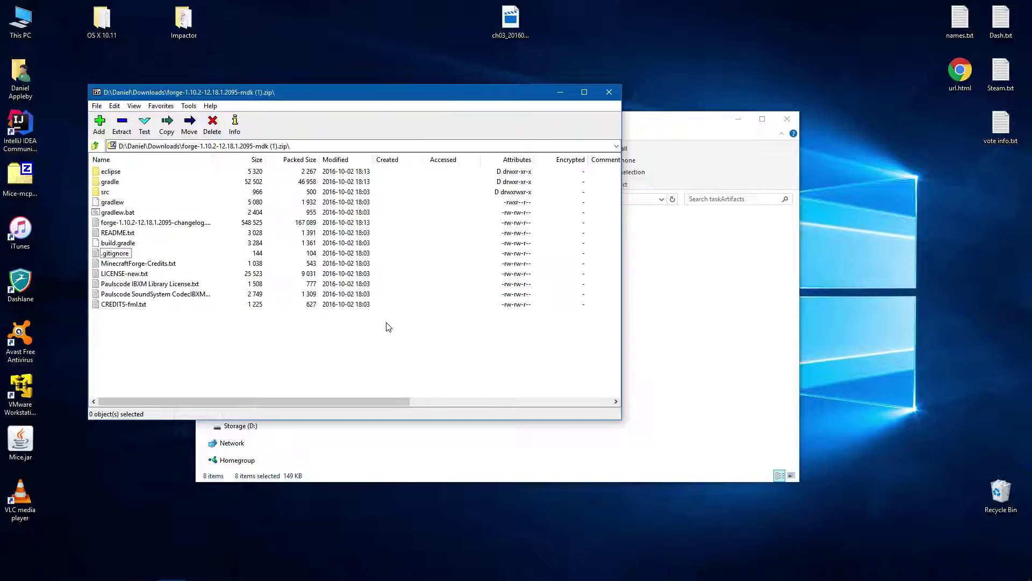
pyautogui.moveTo(366, 392); pyautogui.dragTo(105, 212)
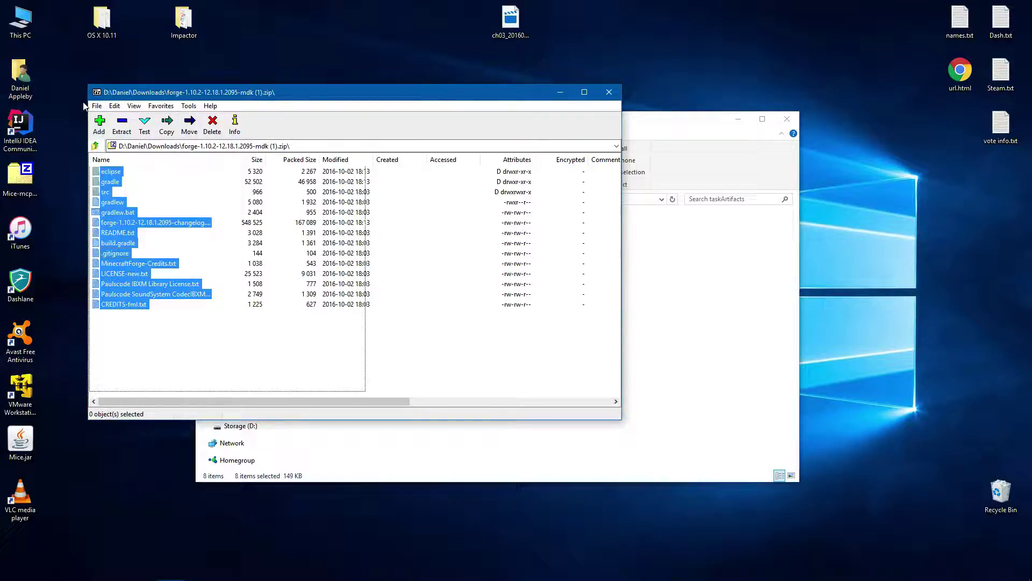
# Close the archive window and browse from taskArtifacts up to the MCP > deleteme folder.
pyautogui.click(608, 91)
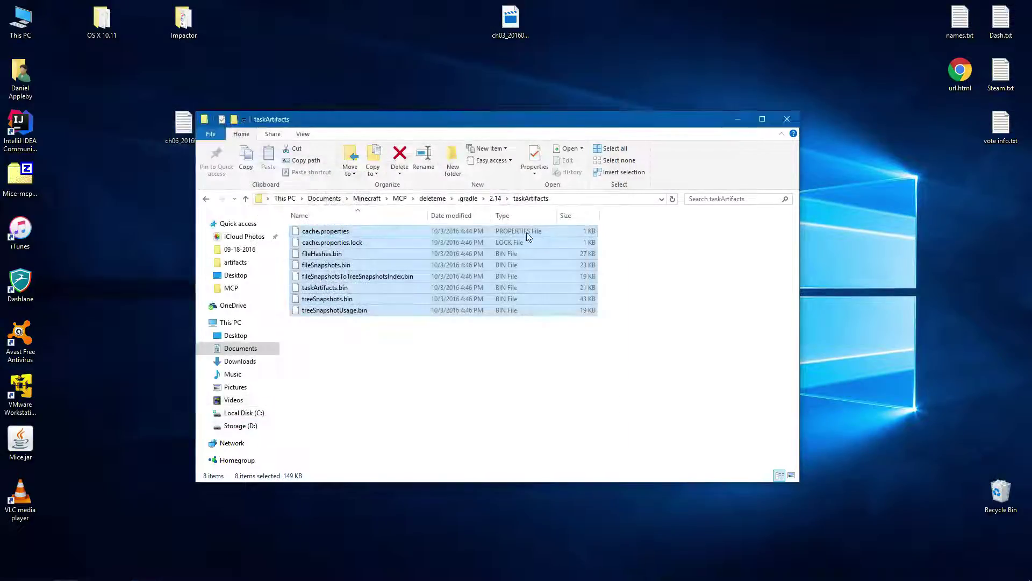
pyautogui.click(429, 200)
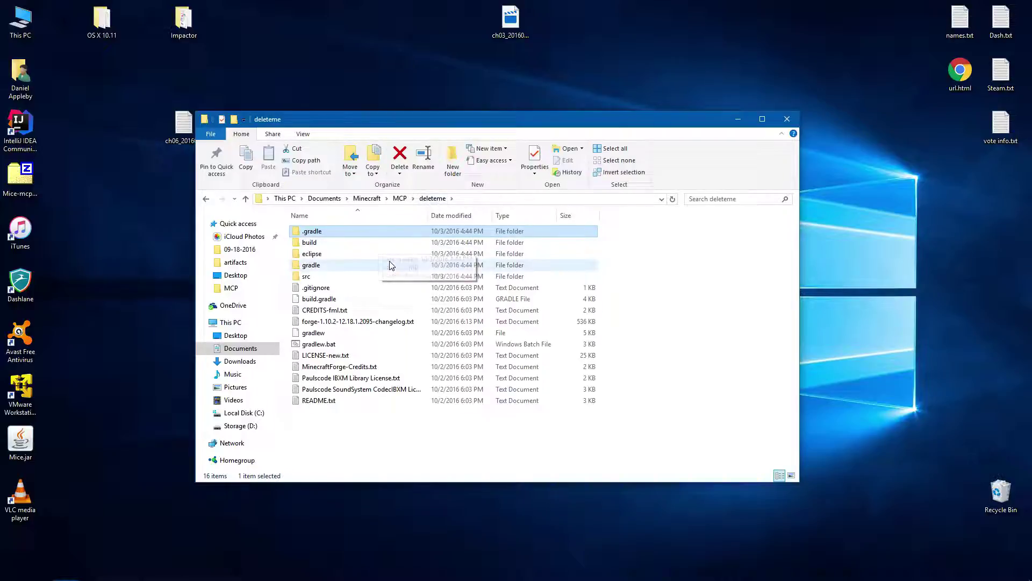
pyautogui.hotkey('alt', 'Left')
pyautogui.click(399, 199)
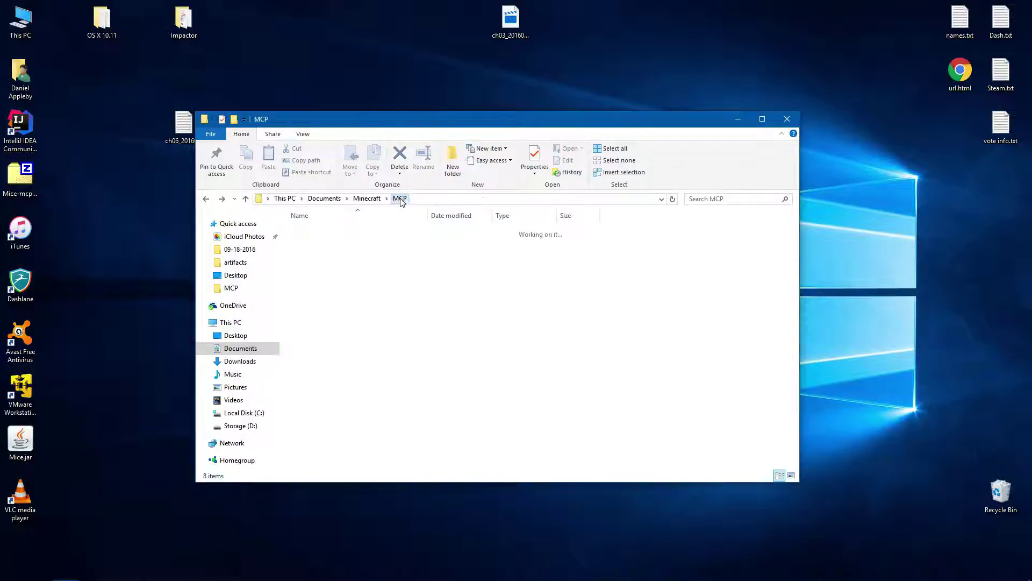
pyautogui.doubleClick(318, 256)
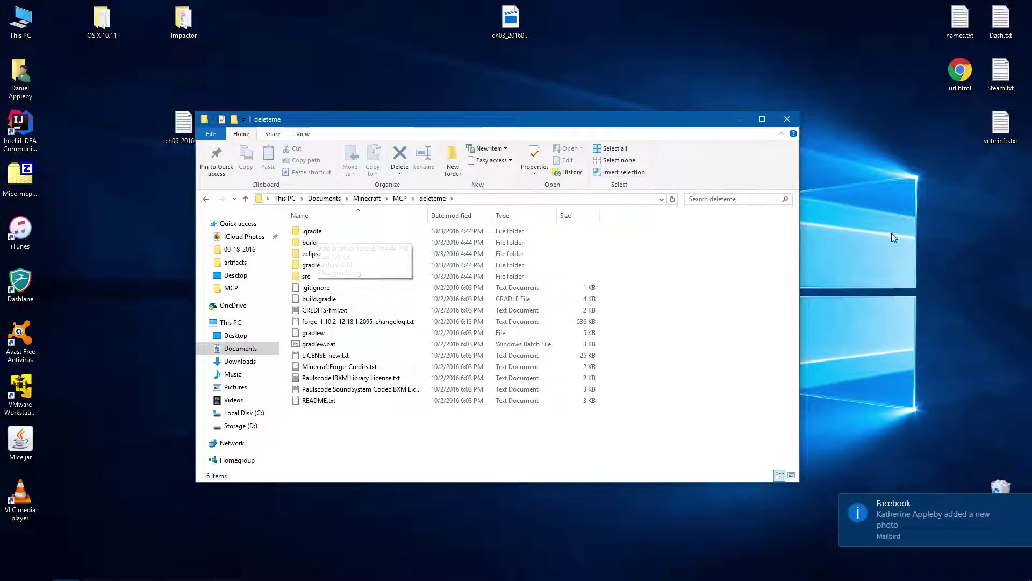
pyautogui.doubleClick(325, 235)
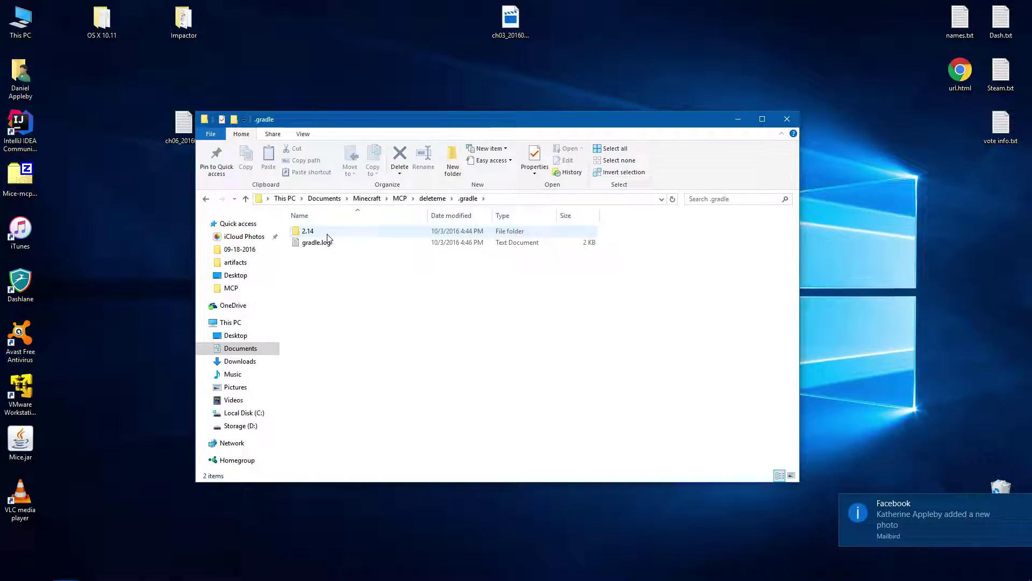
pyautogui.click(420, 201)
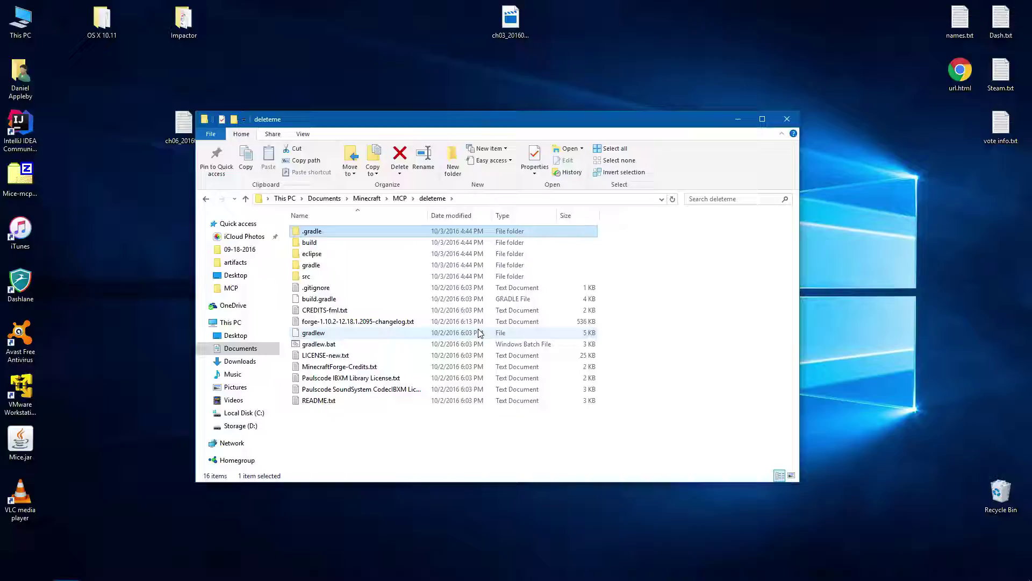
# Open .gradle > 2.14 > taskArtifacts and select all eight files for editing.
pyautogui.doubleClick(325, 233)
pyautogui.doubleClick(339, 234)
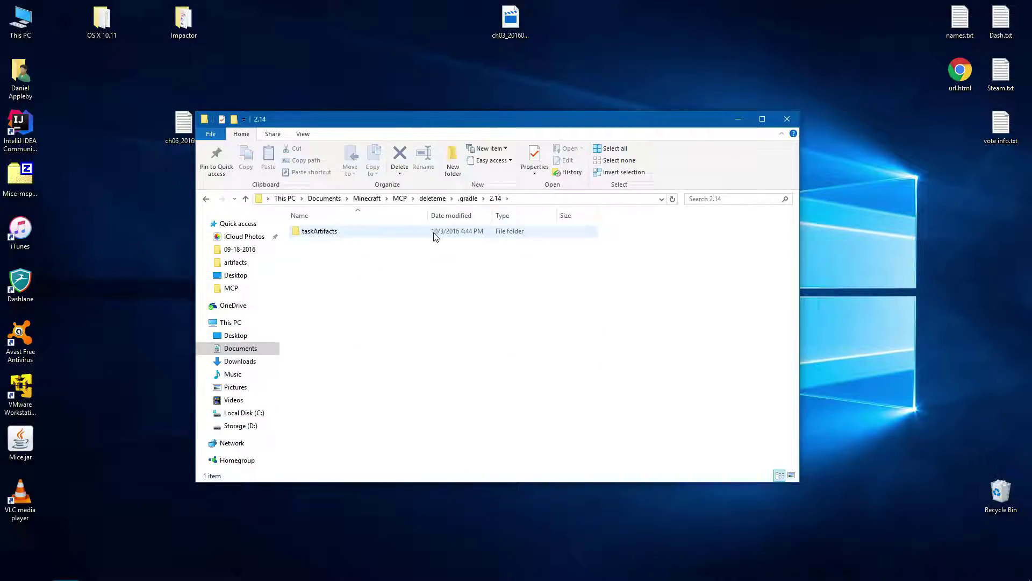
pyautogui.doubleClick(329, 231)
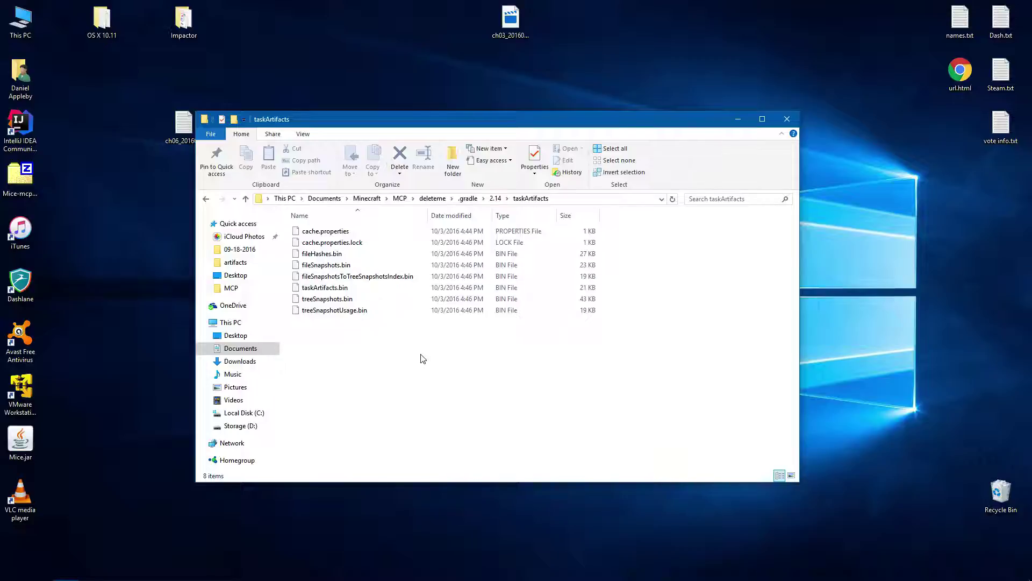
pyautogui.moveTo(419, 349); pyautogui.dragTo(294, 220)
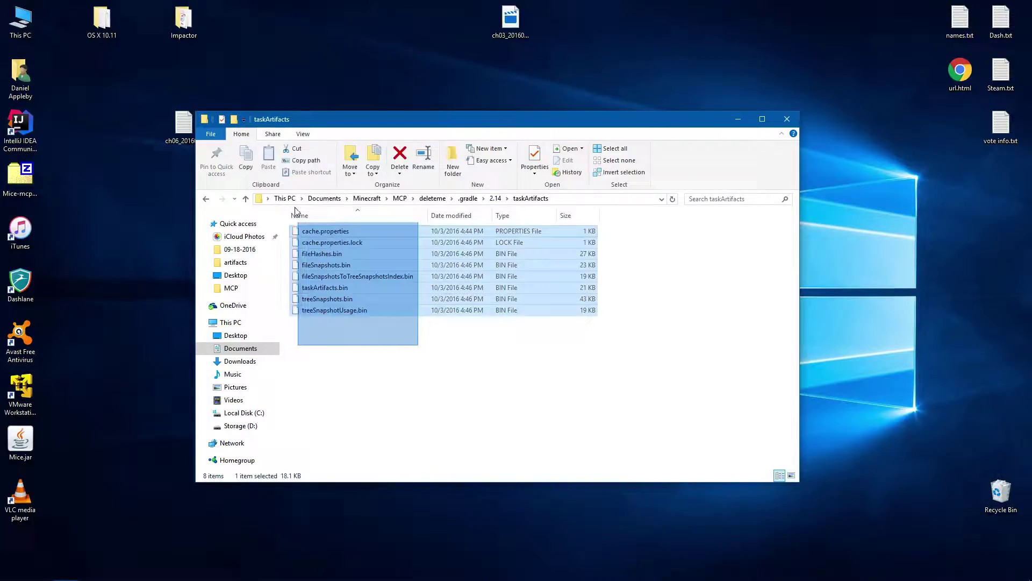
pyautogui.rightClick(336, 288)
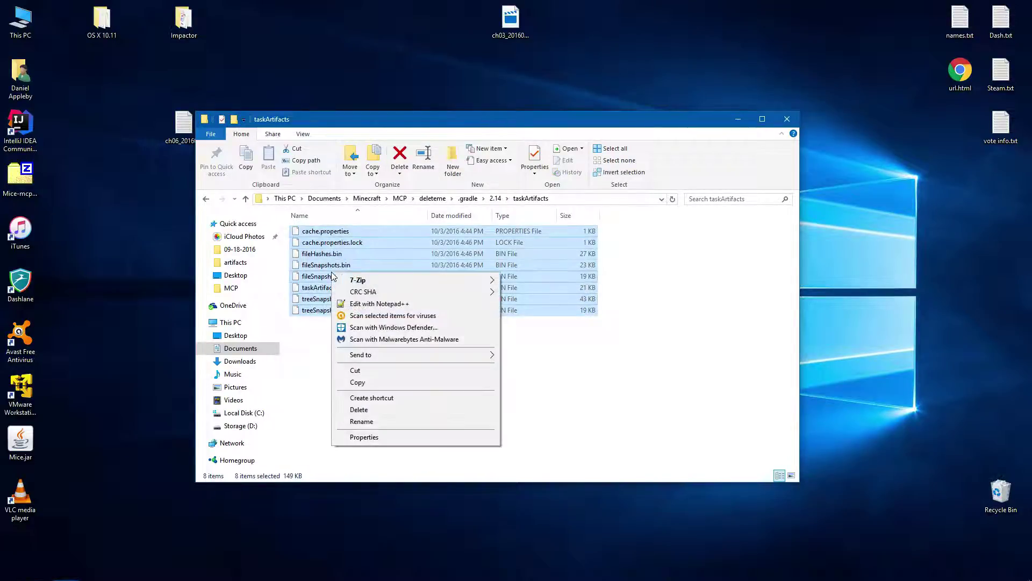
# Open the files in Notepad++, close cache.properties and treeSnapshotUsage.bin, and view treeSnapshots.bin.
pyautogui.click(383, 306)
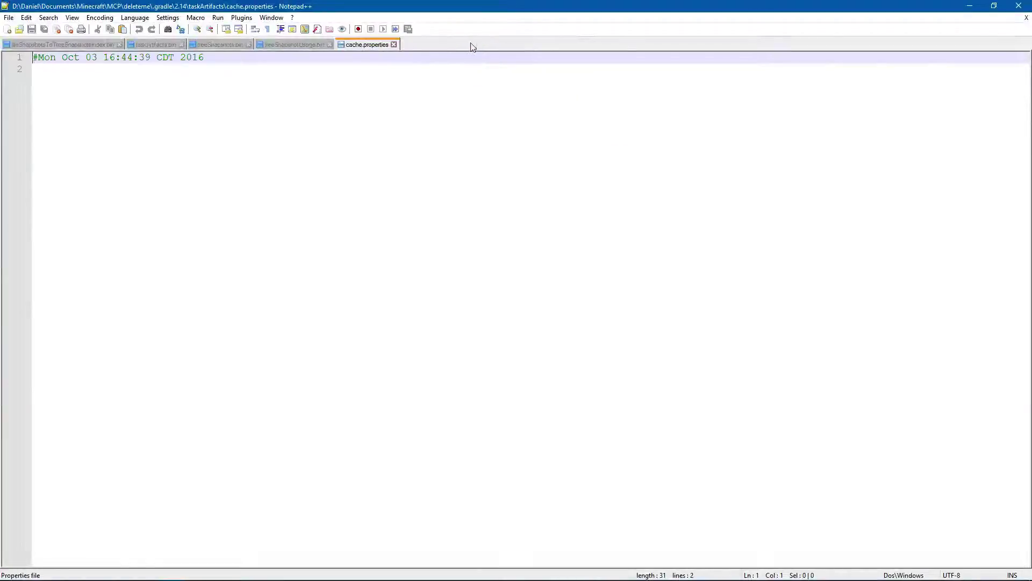
pyautogui.click(393, 45)
pyautogui.click(328, 45)
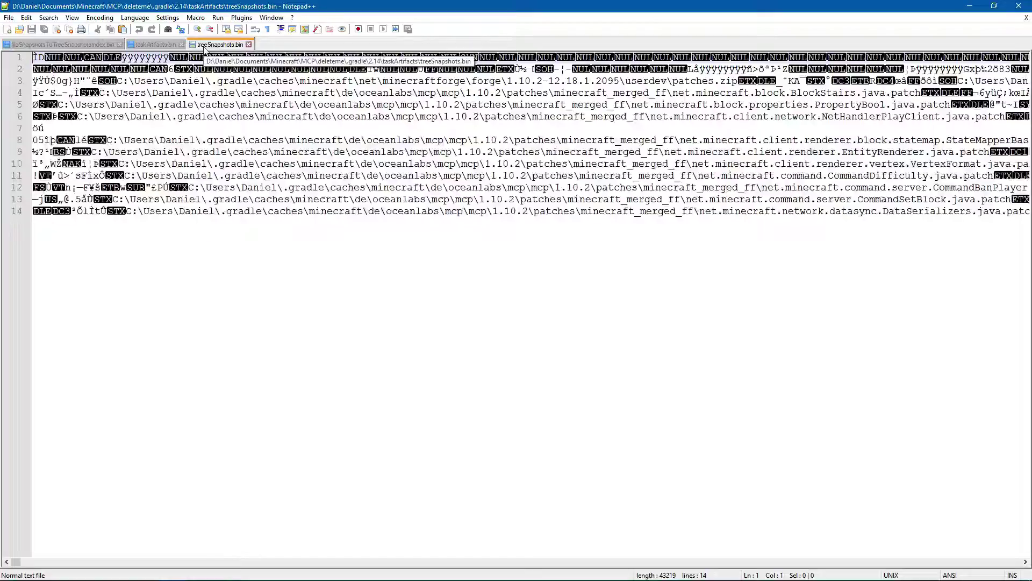
pyautogui.doubleClick(605, 5)
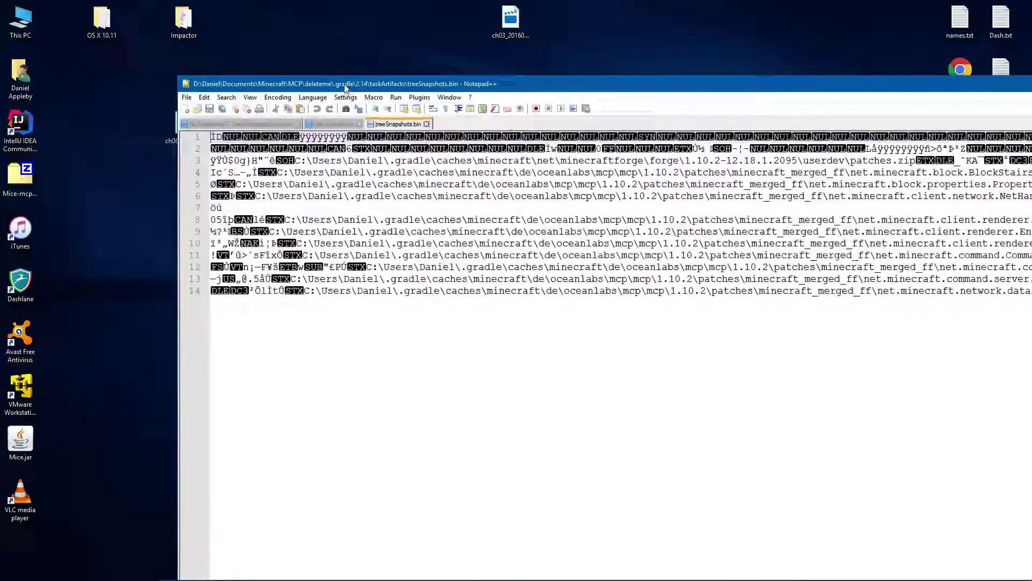
pyautogui.moveTo(356, 91); pyautogui.dragTo(961, 115)
pyautogui.click(376, 351)
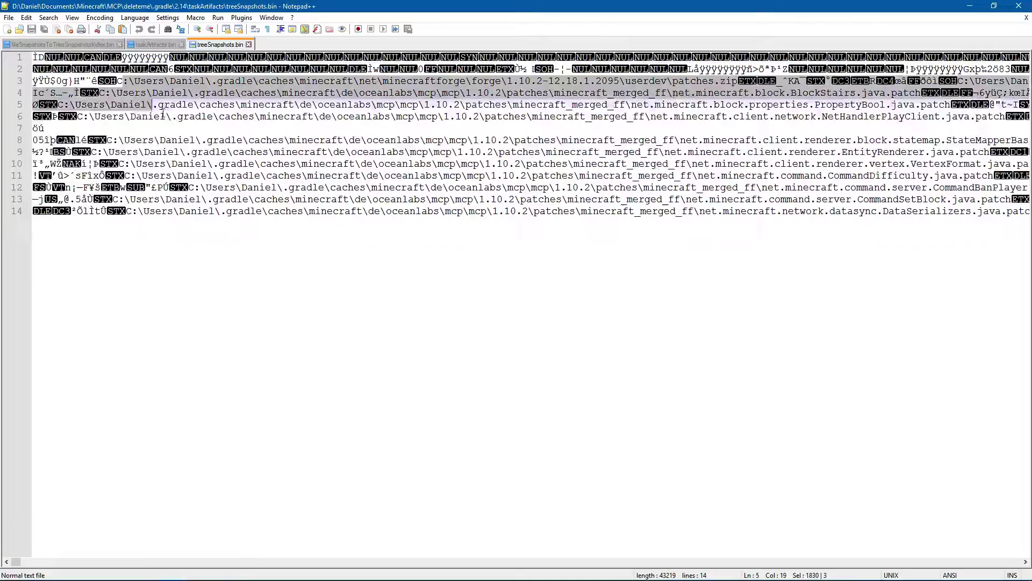
# Select and copy the C:\Users\...\mcp\1.10.2\patches path on line 4.
pyautogui.moveTo(122, 86); pyautogui.dragTo(474, 104)
pyautogui.click(549, 80)
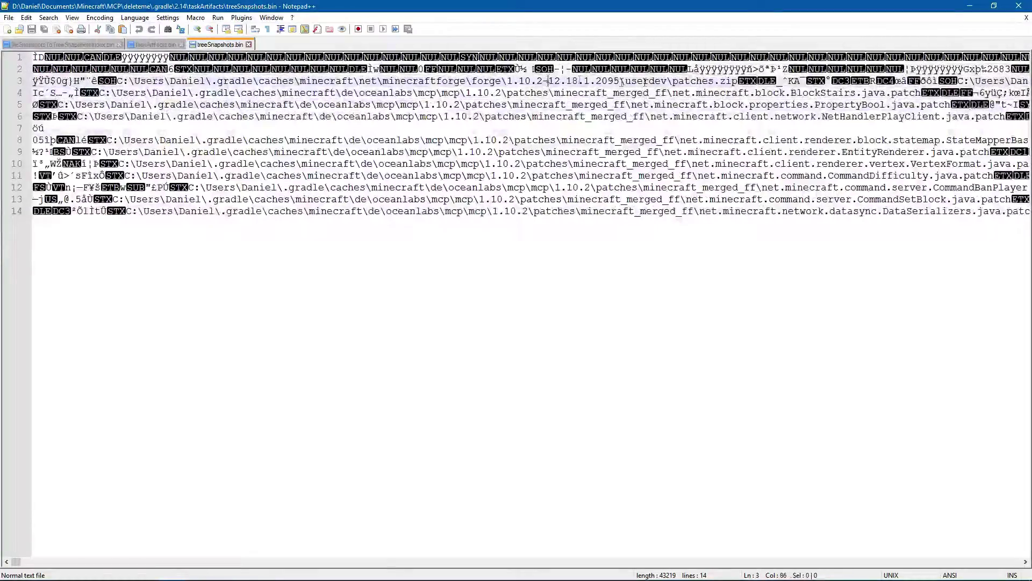
pyautogui.moveTo(692, 81); pyautogui.dragTo(732, 88)
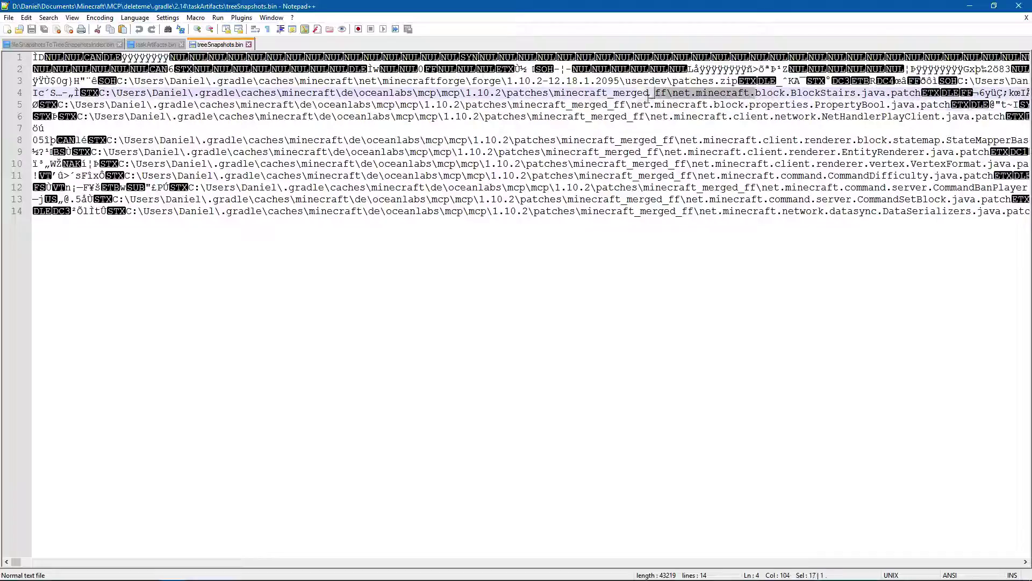
pyautogui.click(531, 116)
pyautogui.moveTo(551, 92)
pyautogui.mouseDown()
pyautogui.moveTo(331, 94)
pyautogui.moveTo(499, 92)
pyautogui.mouseUp()
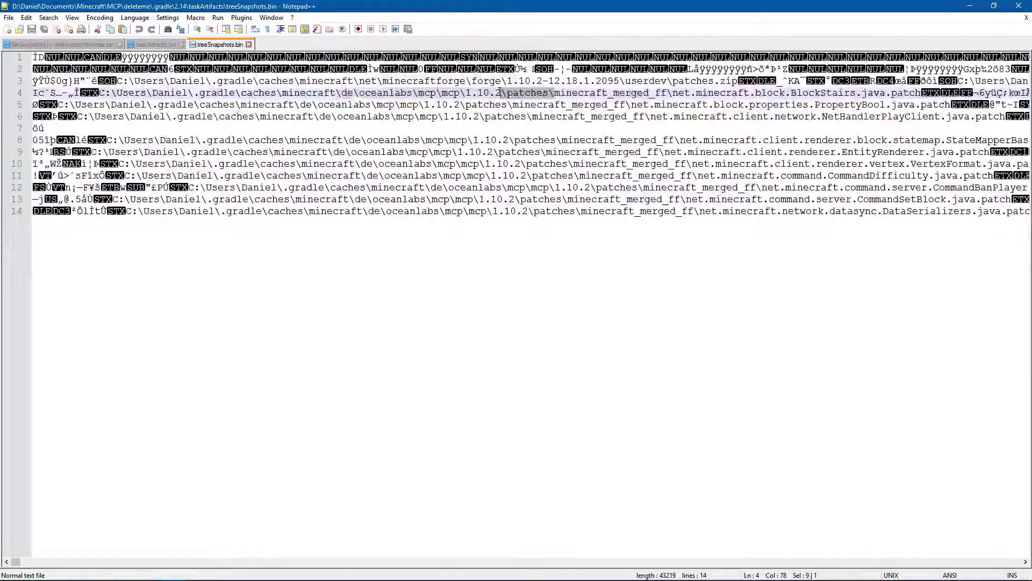
pyautogui.moveTo(206, 82); pyautogui.dragTo(740, 84)
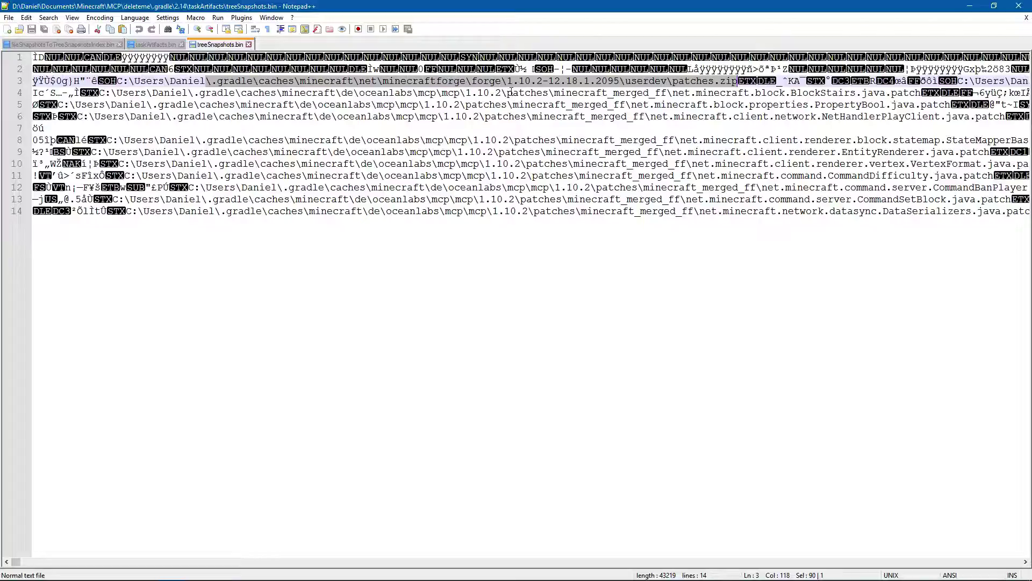
pyautogui.moveTo(548, 95); pyautogui.dragTo(102, 92)
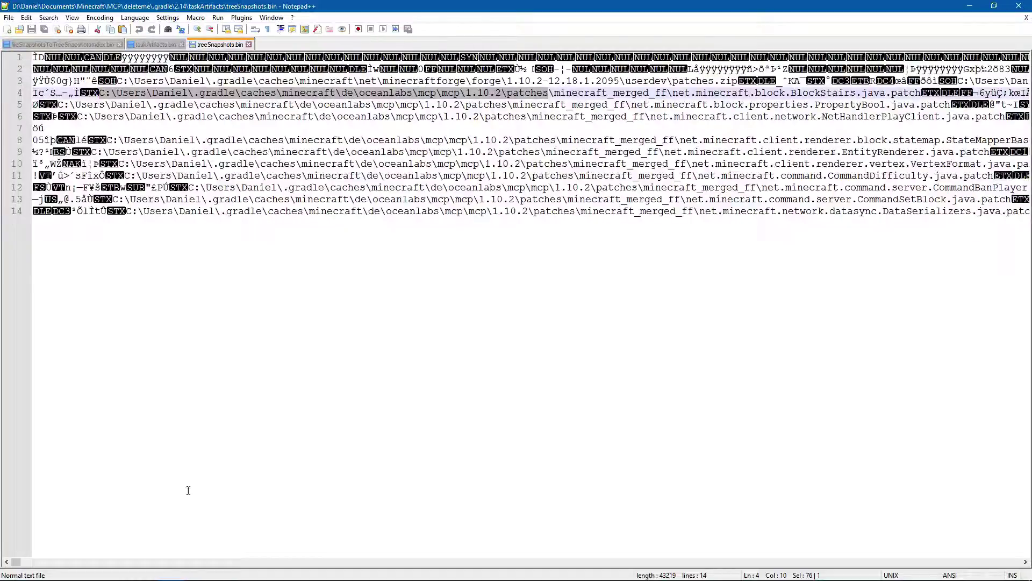
pyautogui.click(65, 571)
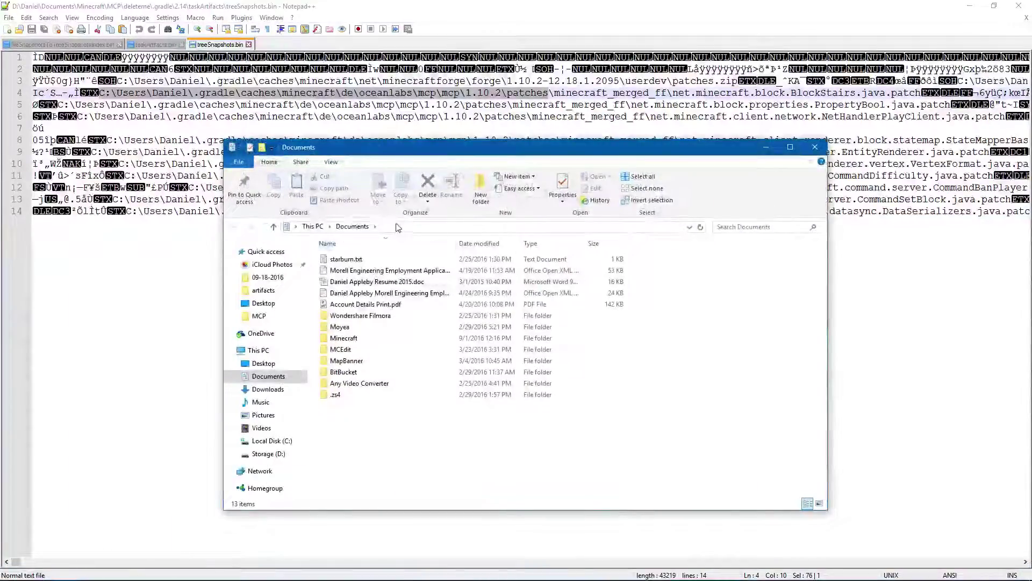
# Go to the pasted patches path, move up to 1.10.2, and select its seven items.
pyautogui.click(395, 228)
pyautogui.hotkey('ctrl', 'v')
pyautogui.press('Return')
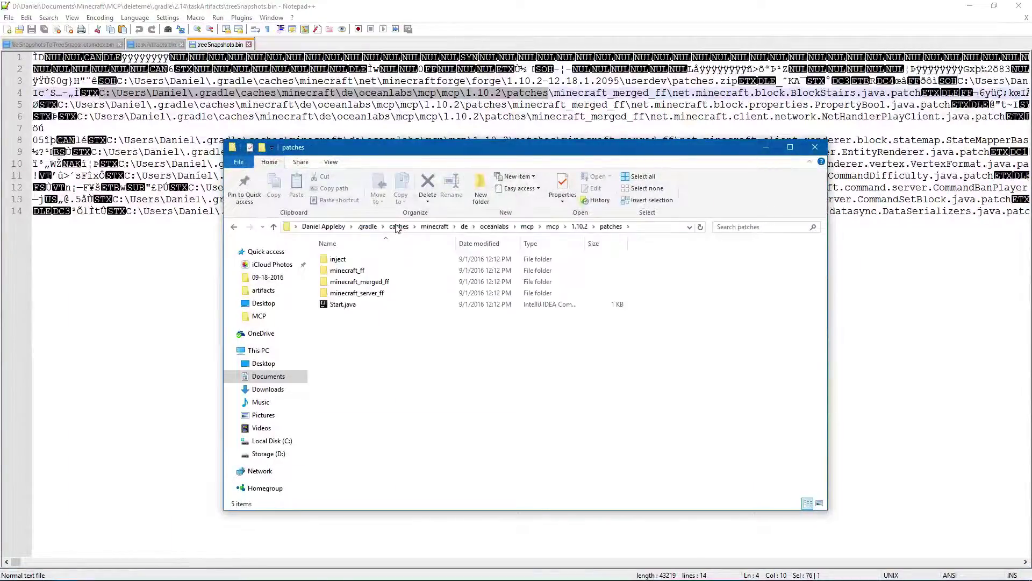
pyautogui.click(579, 226)
pyautogui.moveTo(526, 391)
pyautogui.mouseDown()
pyautogui.moveTo(455, 357)
pyautogui.moveTo(314, 242)
pyautogui.mouseUp()
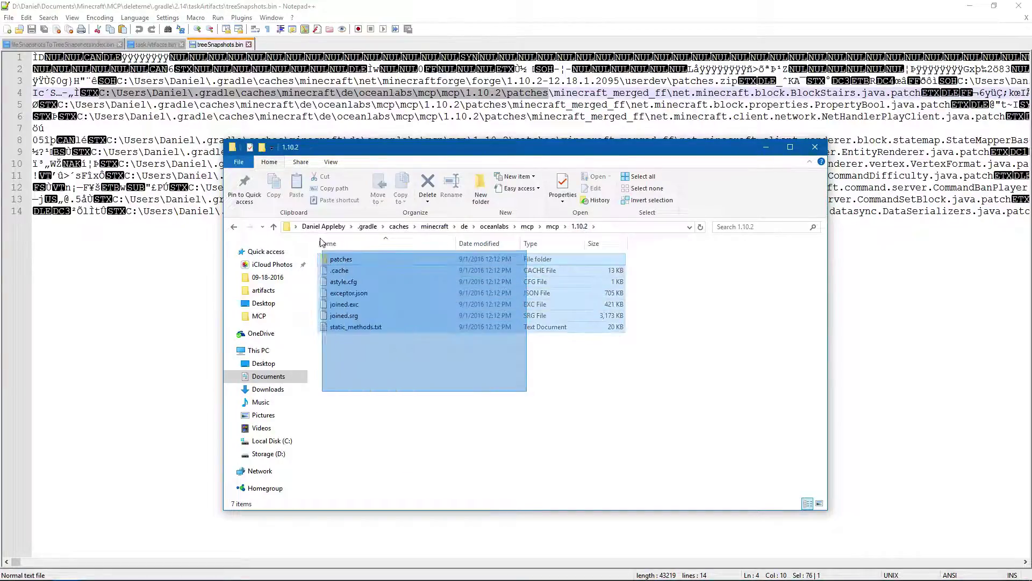
pyautogui.moveTo(494, 371); pyautogui.dragTo(319, 250)
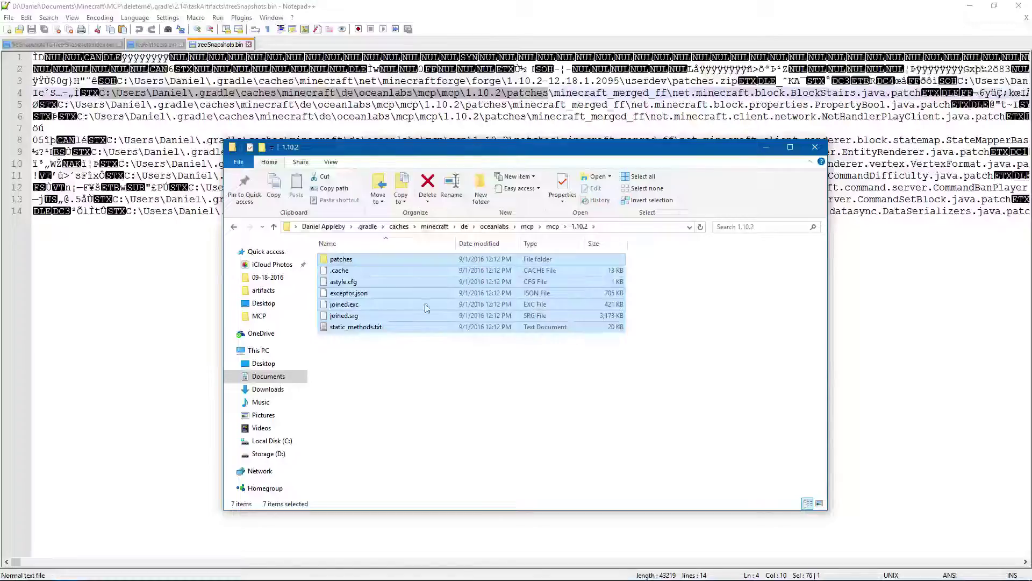
# In the second Explorer window, browse MCP > Mice1102 > conf beside the 1.10.2 window.
pyautogui.click(971, 7)
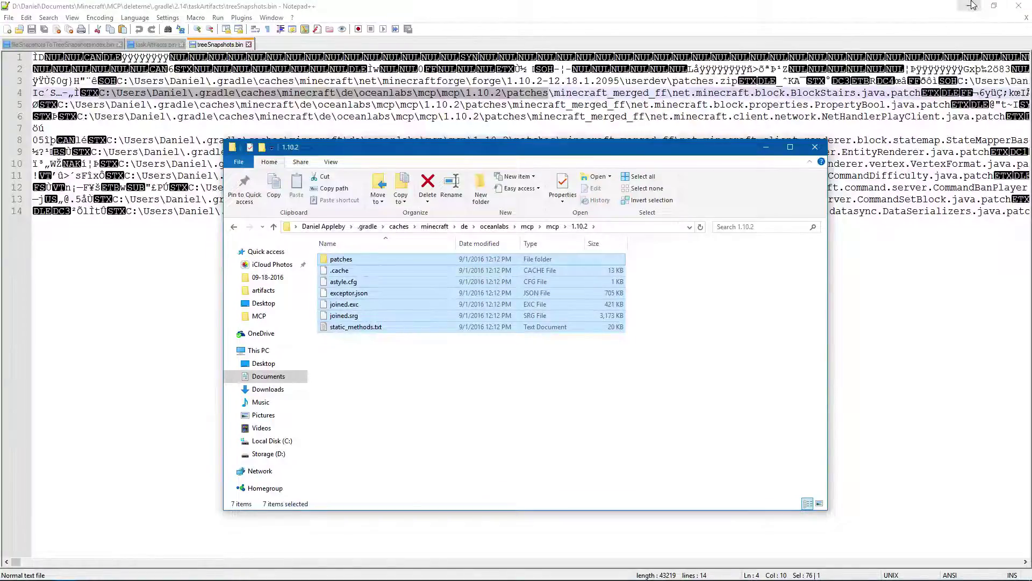
pyautogui.click(262, 131)
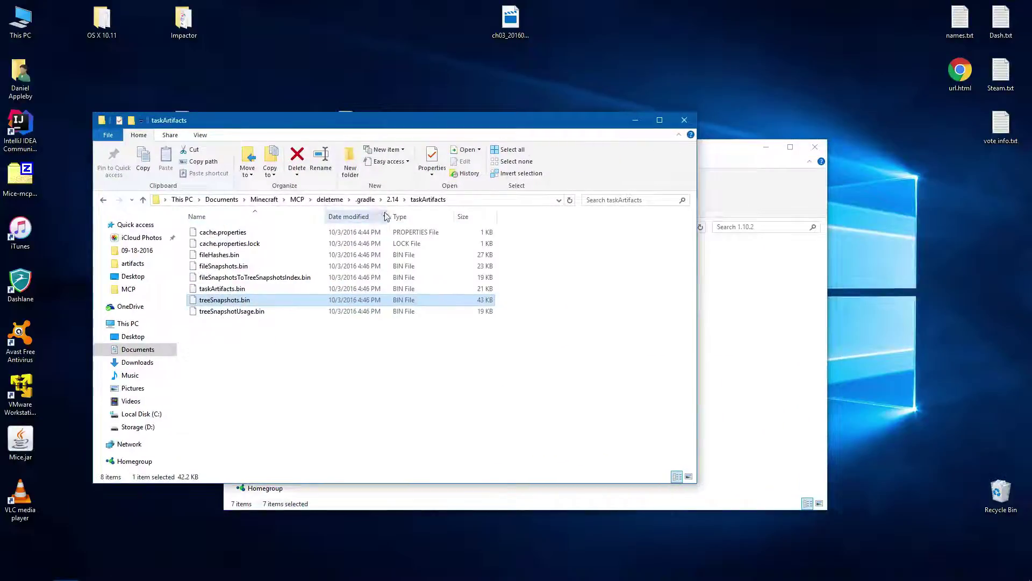
pyautogui.click(298, 199)
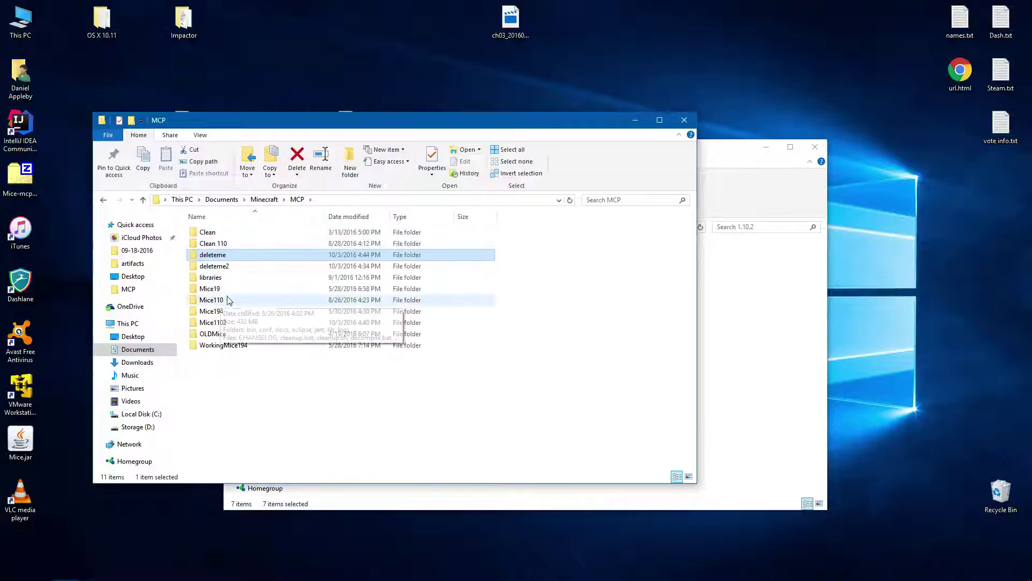
pyautogui.doubleClick(212, 322)
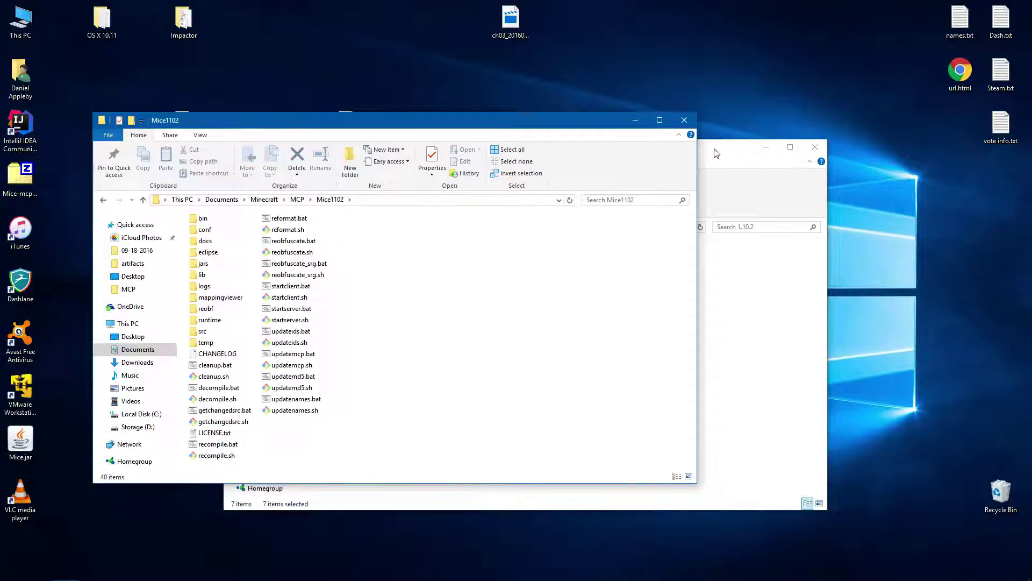
pyautogui.moveTo(716, 150); pyautogui.dragTo(975, 154)
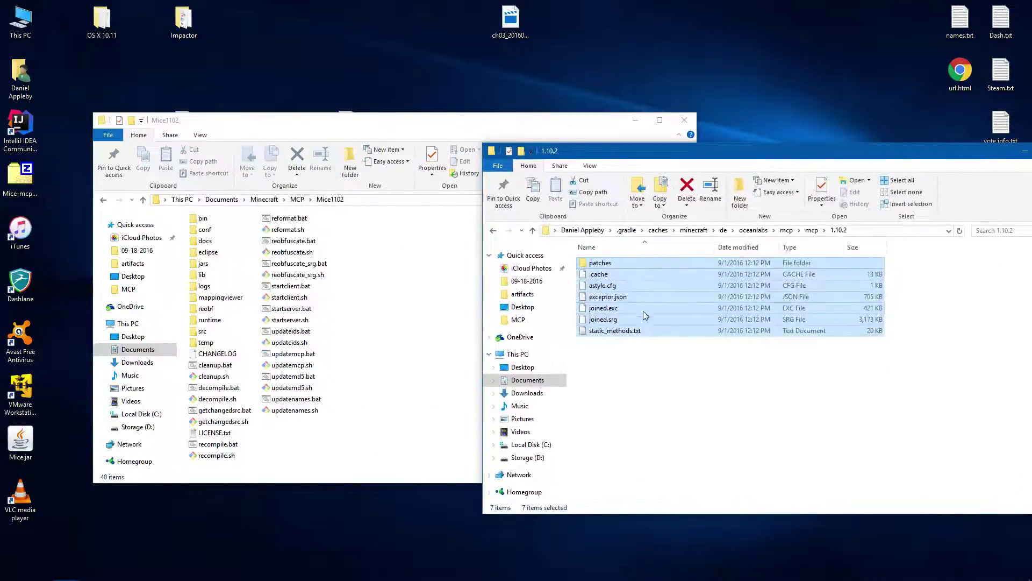
pyautogui.doubleClick(205, 218)
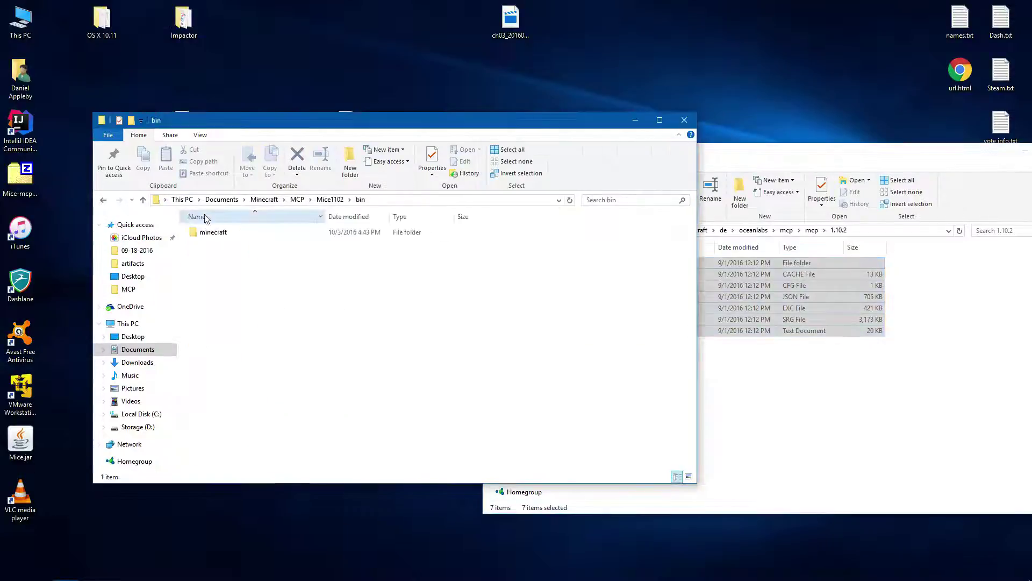
pyautogui.doubleClick(222, 234)
pyautogui.press('BackSpace')
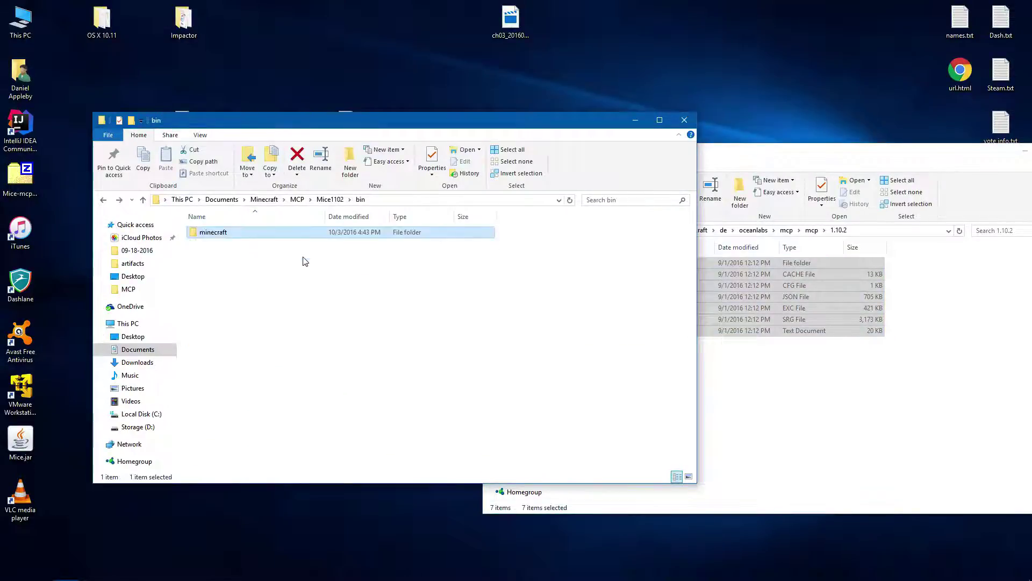
pyautogui.press('BackSpace')
pyautogui.doubleClick(206, 231)
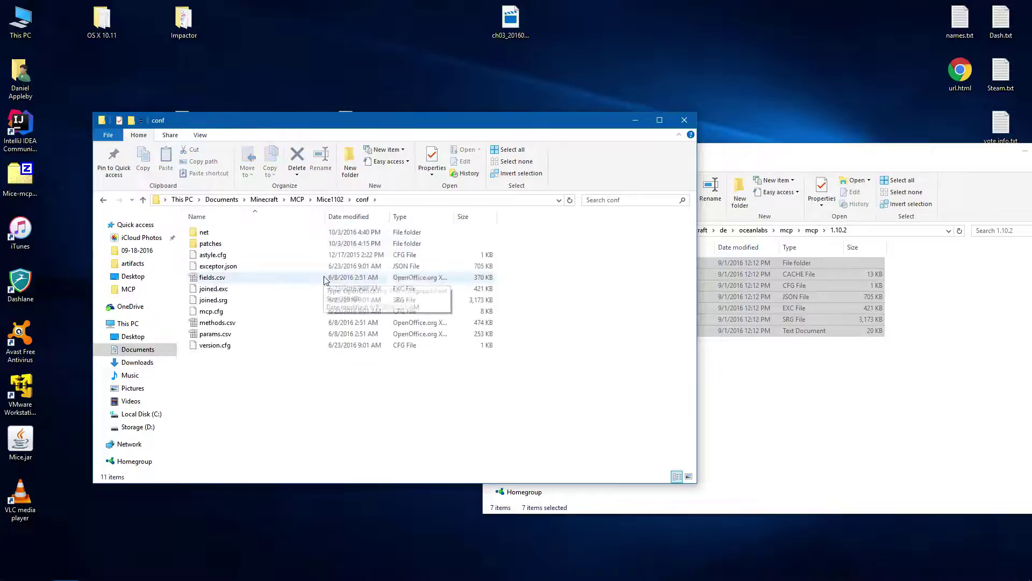
pyautogui.click(774, 356)
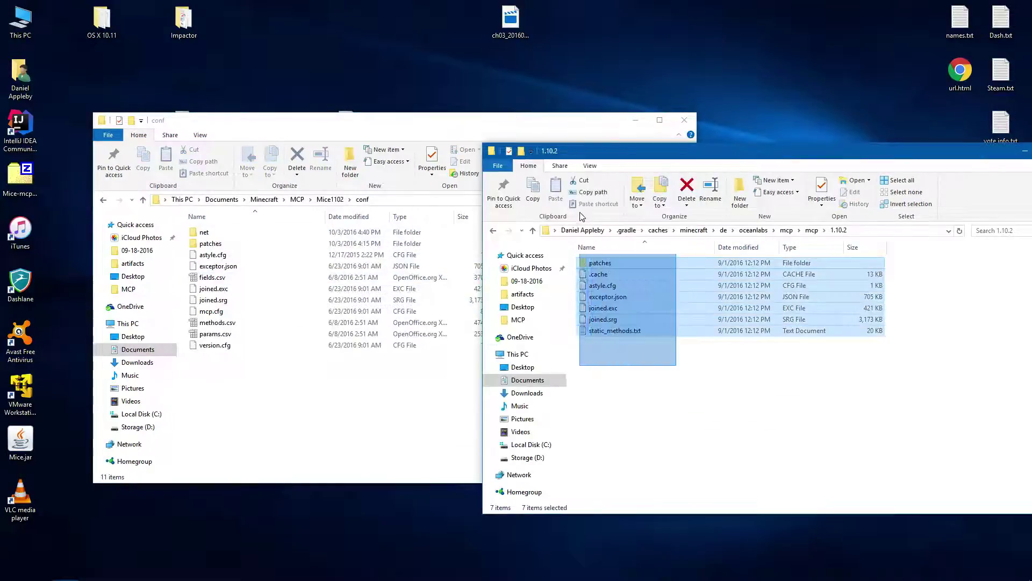
# Copy the seven 1.10.2 items into Mice1102\conf, replacing same-named files, giving 13 items.
pyautogui.moveTo(677, 370); pyautogui.dragTo(578, 257)
pyautogui.moveTo(618, 289); pyautogui.dragTo(277, 351)
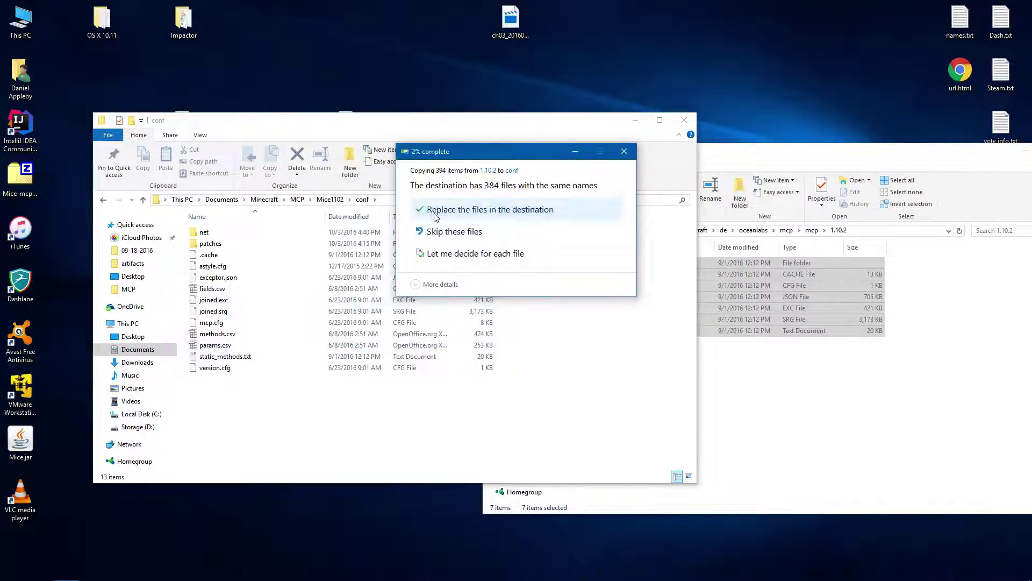
pyautogui.click(434, 213)
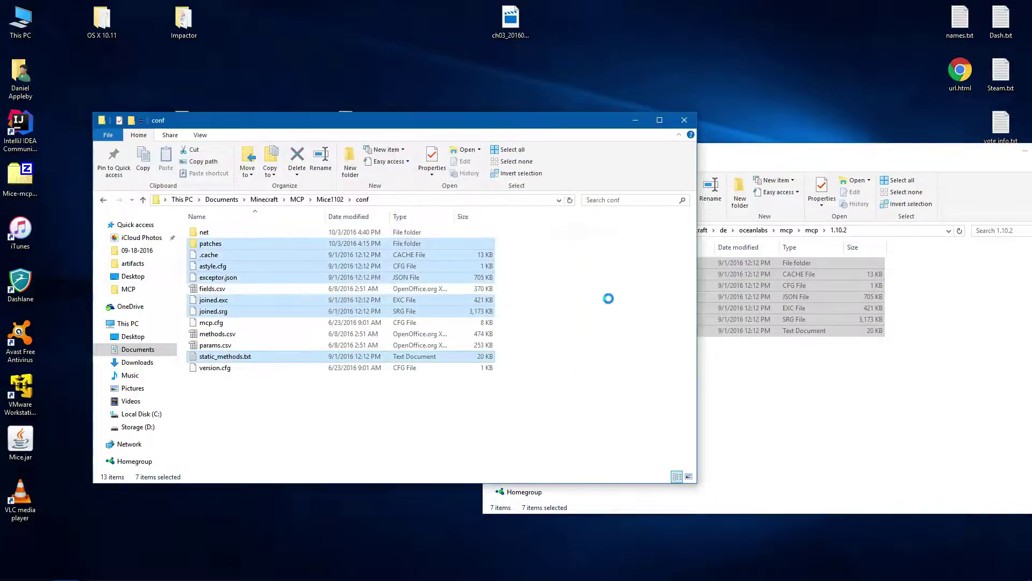
pyautogui.click(610, 300)
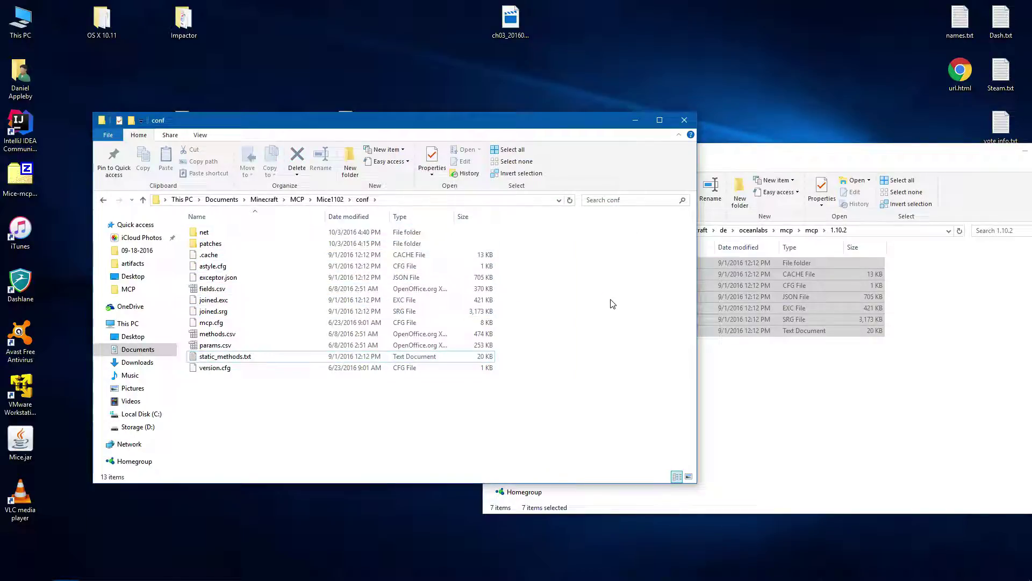